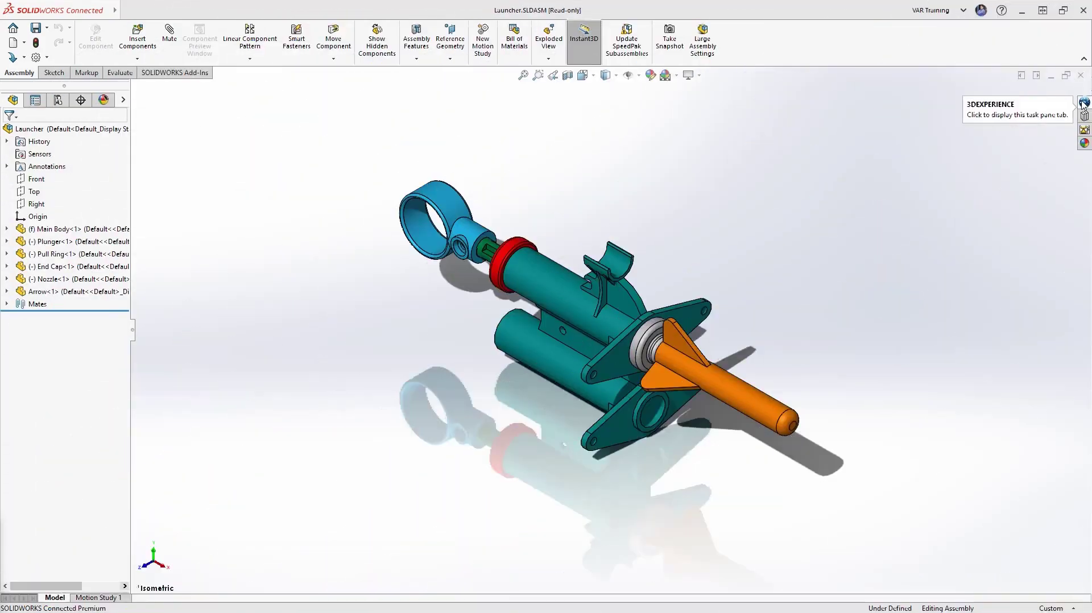
Show the ENOVIA MySession list of Launcher components, all at A.1 Released
click(1083, 103)
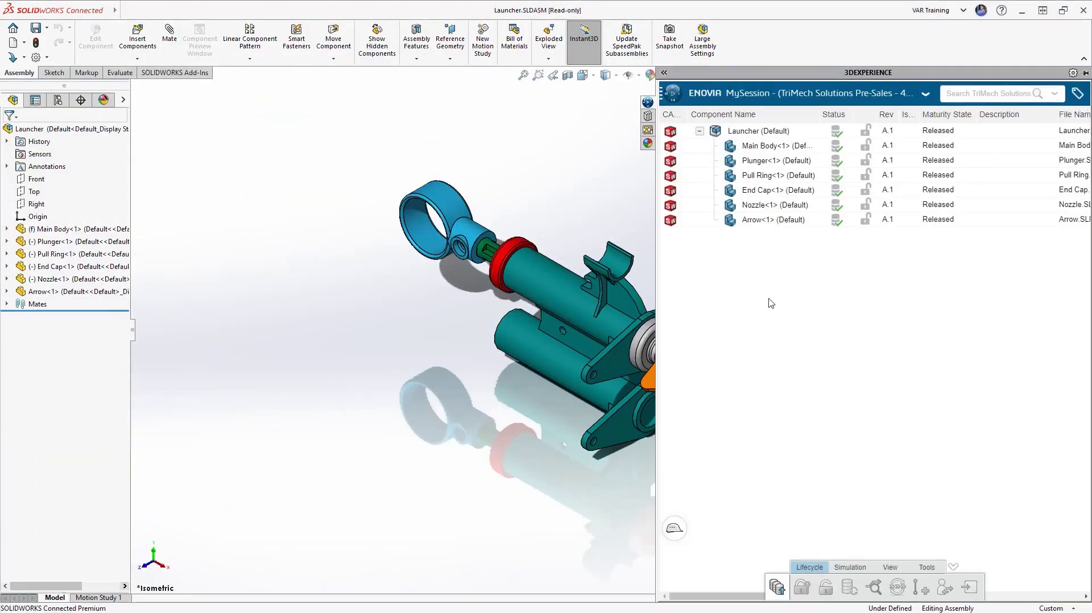
Save Launcher and Main Body as new B.1 revisions commented 'Wall Thickness Increase'
right_click(743, 132)
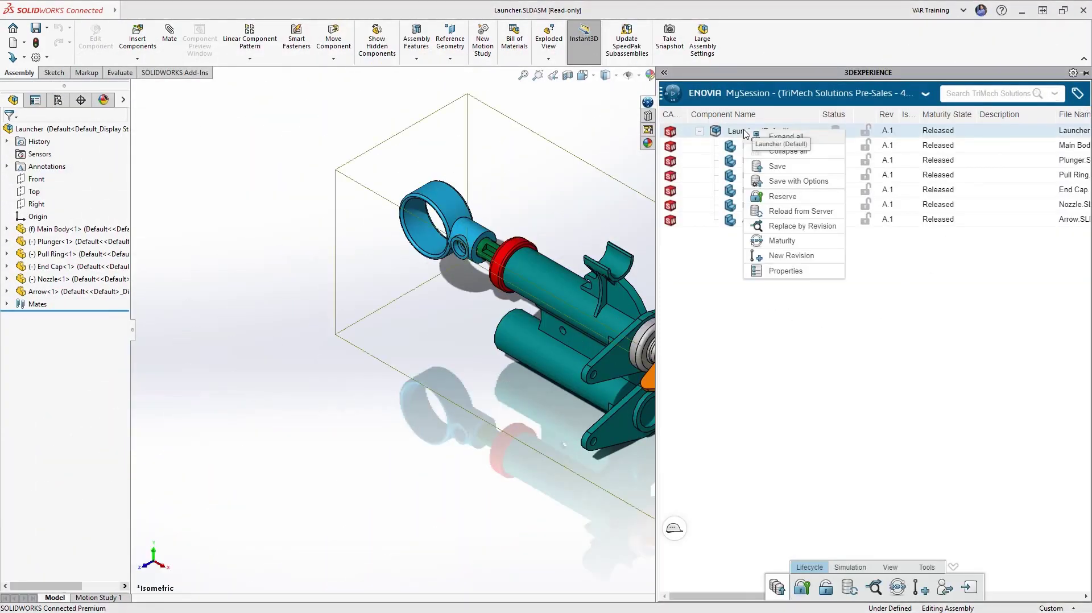
click(812, 182)
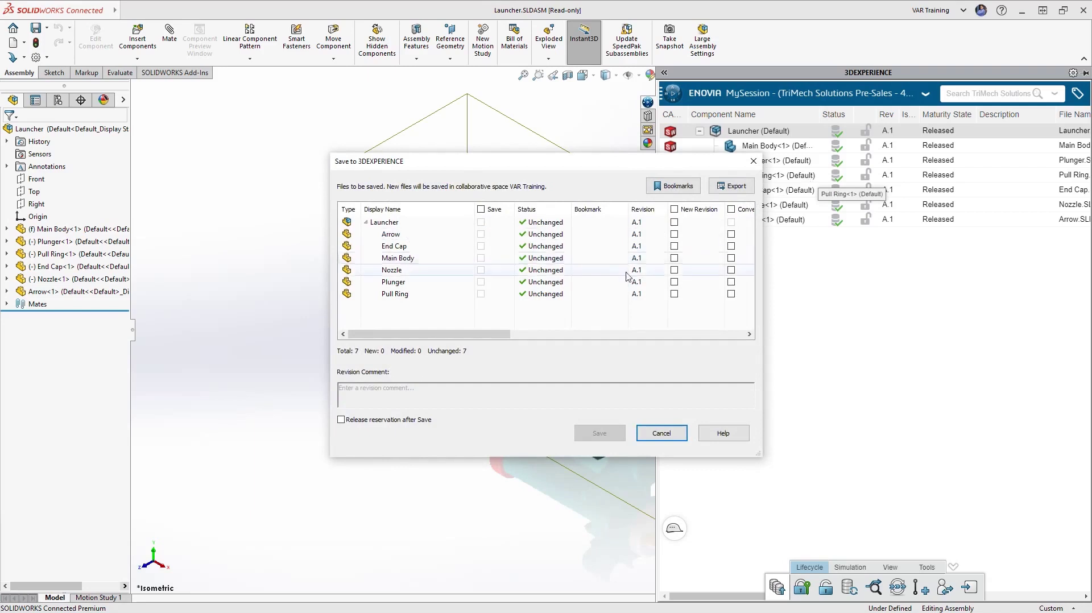
click(674, 222)
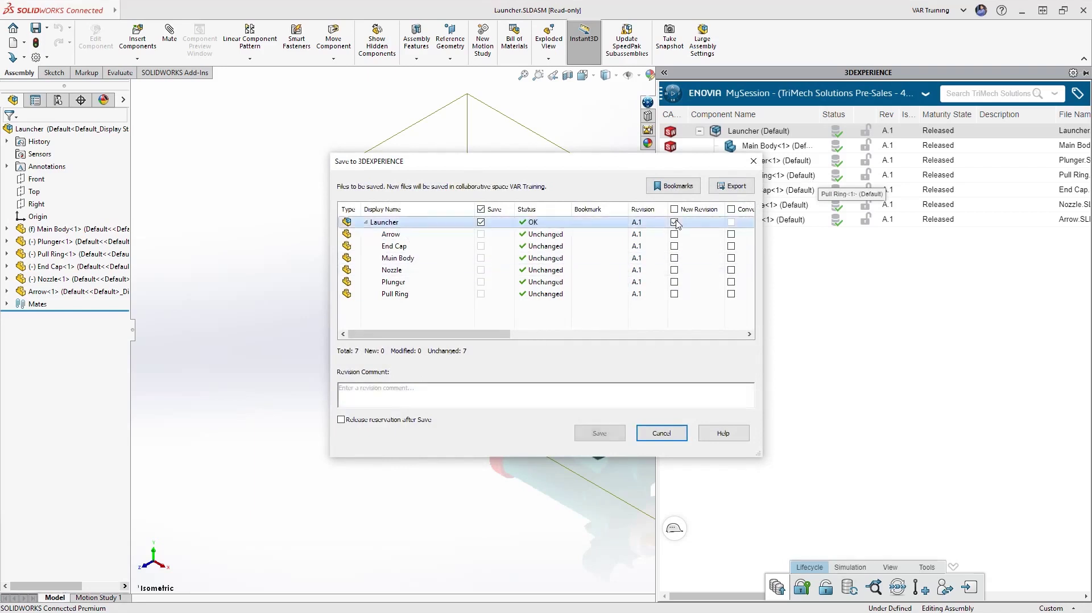
click(674, 258)
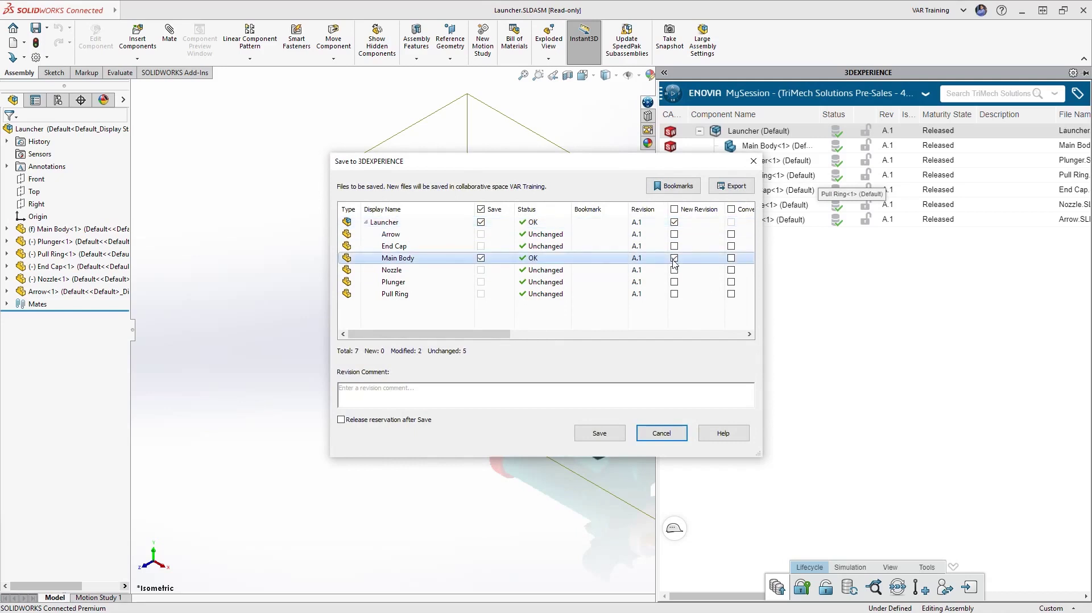
click(590, 391)
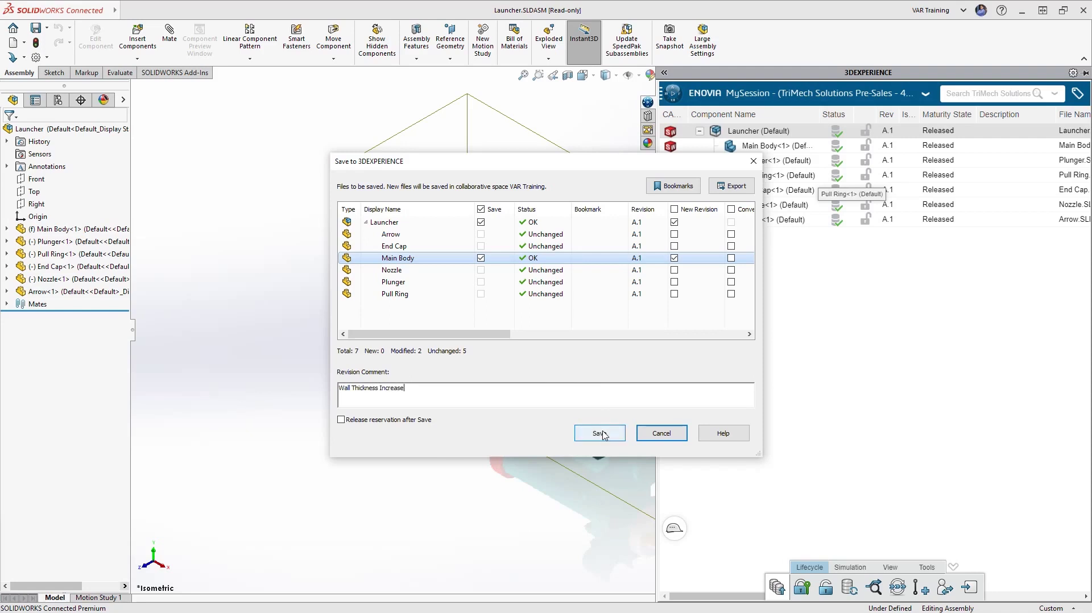
click(599, 433)
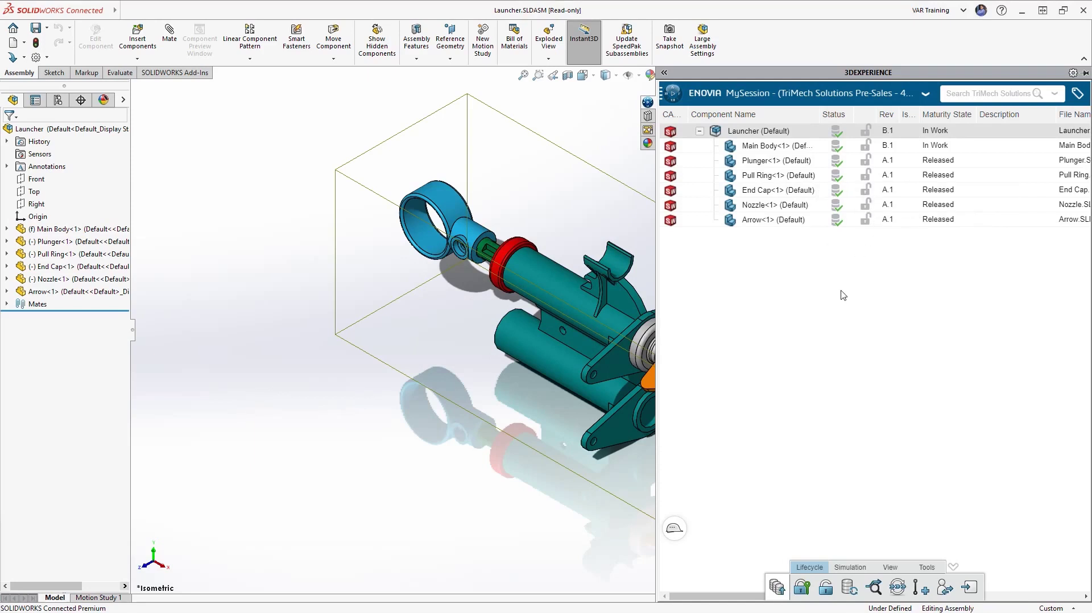
Reserve the revised Main Body part in 3DEXPERIENCE for editing
click(765, 148)
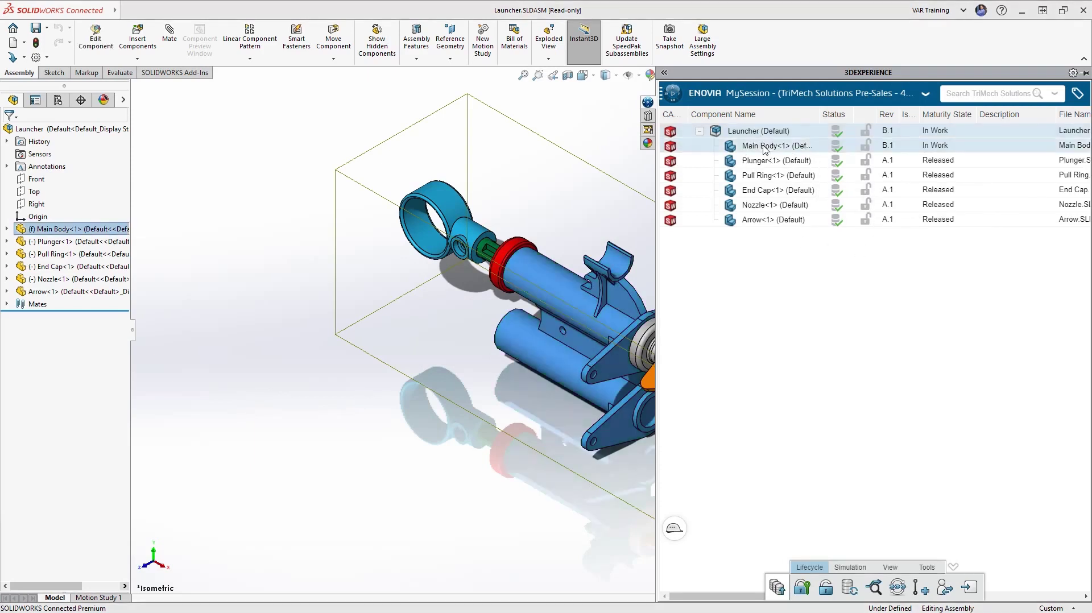
right_click(765, 149)
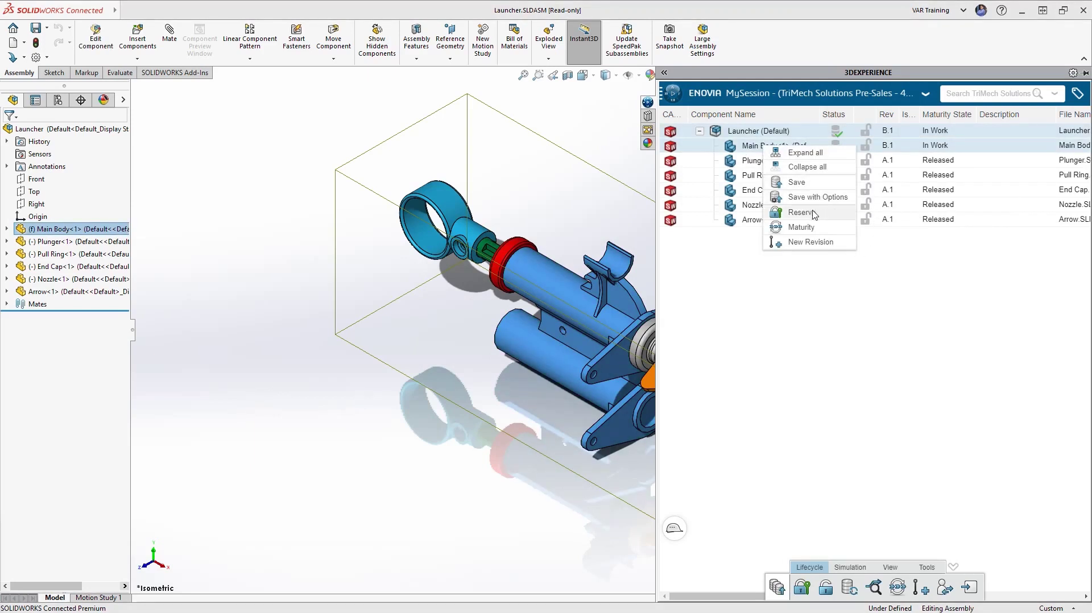
click(815, 214)
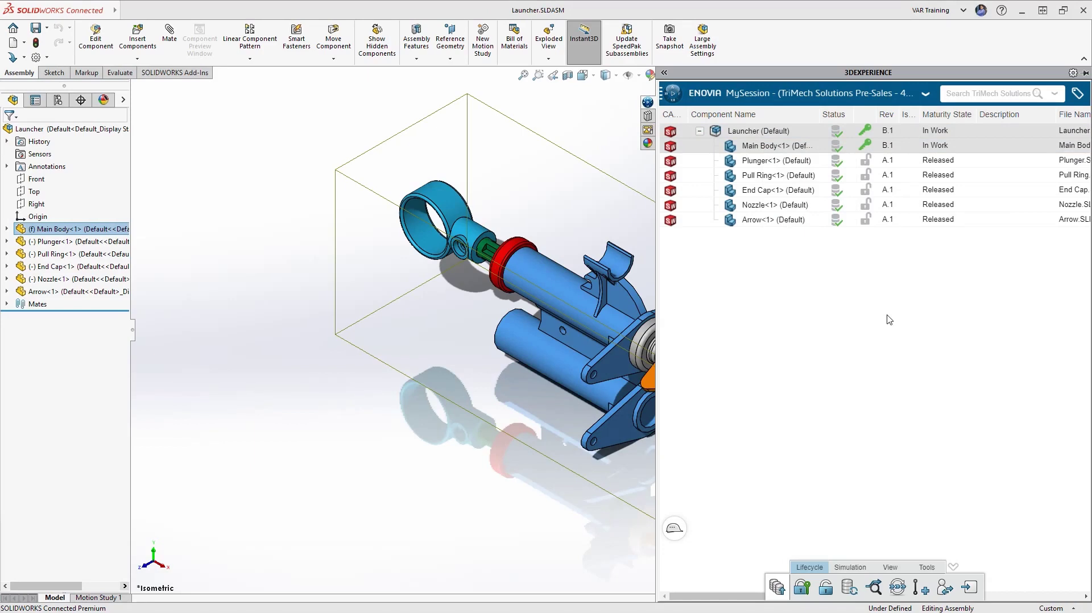
click(890, 319)
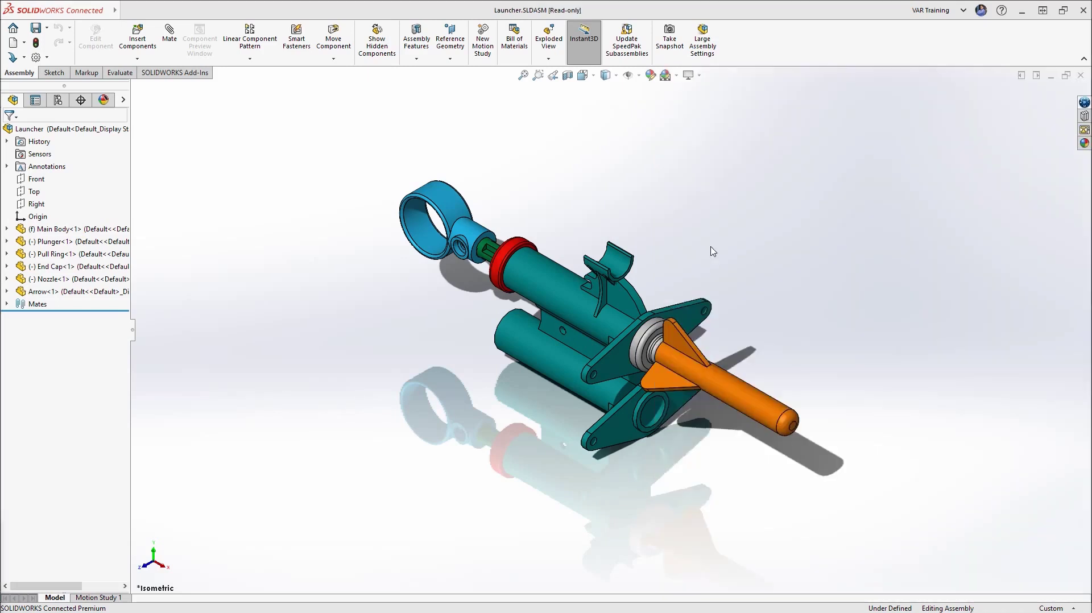
click(1084, 102)
Revise the Launcher assembly to B.1 with the comment 'Changing End Cap'
right_click(746, 131)
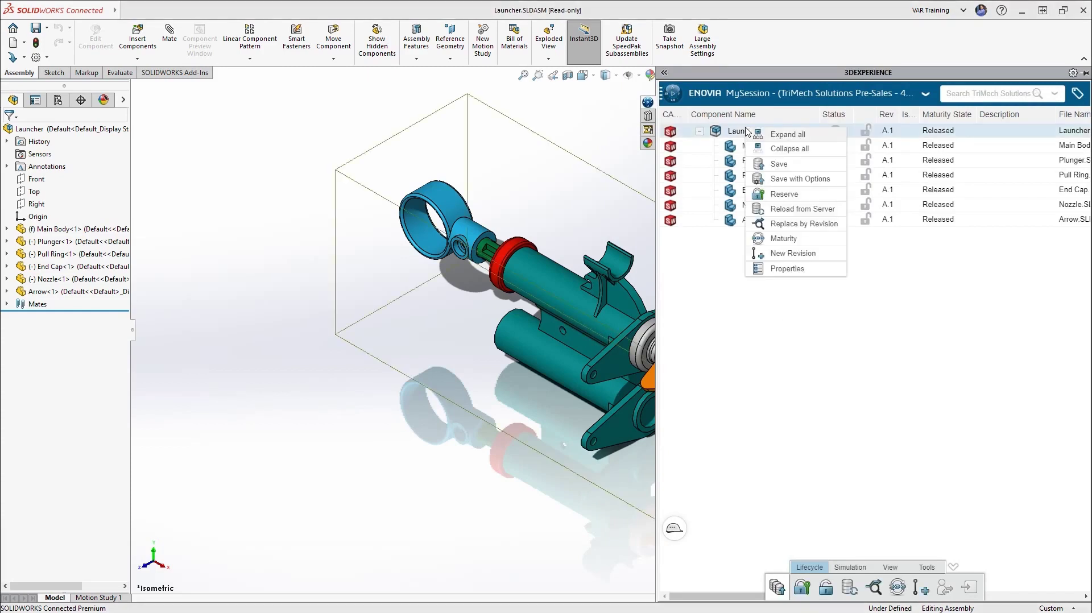
click(790, 259)
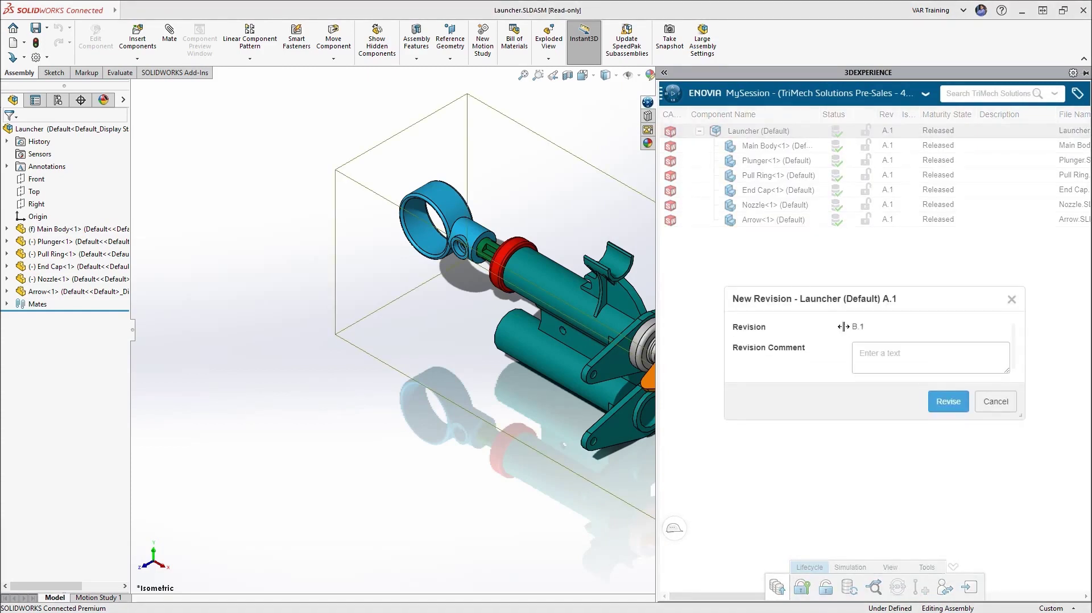
text(C)
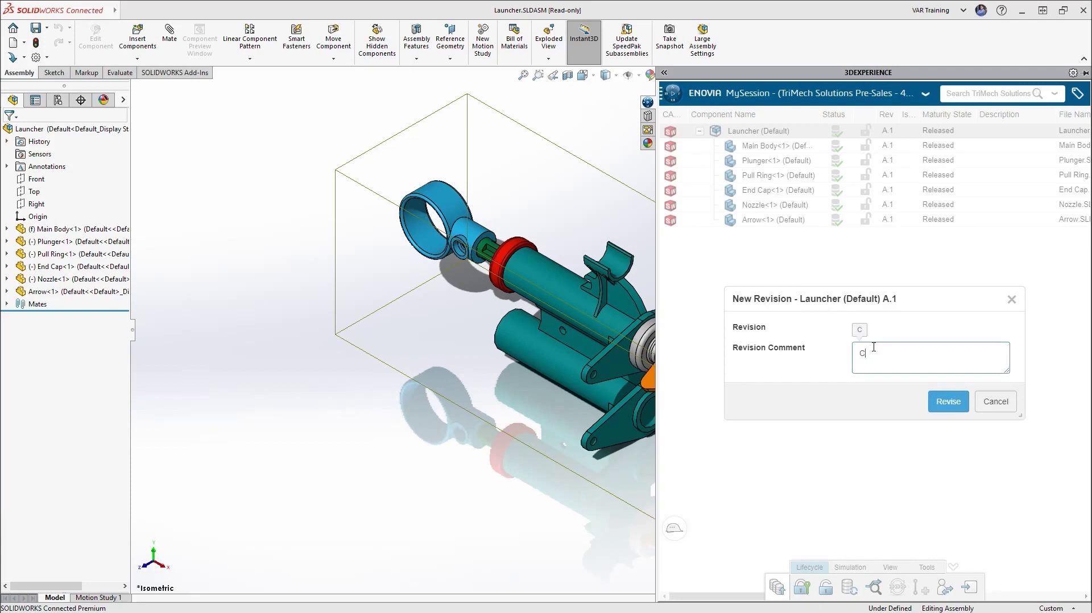
text(hanging End Cap)
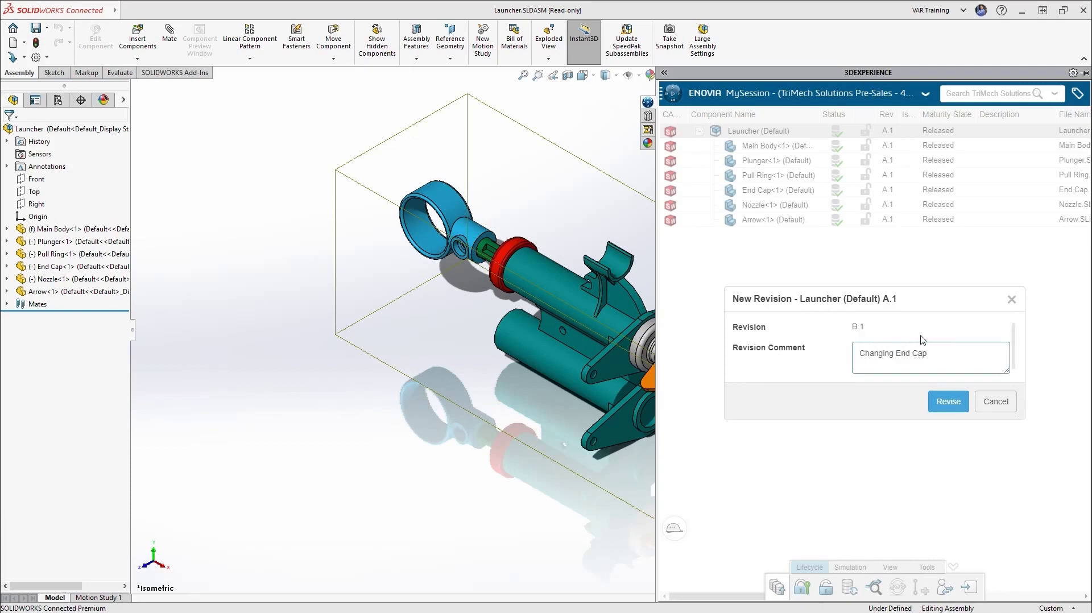
click(942, 400)
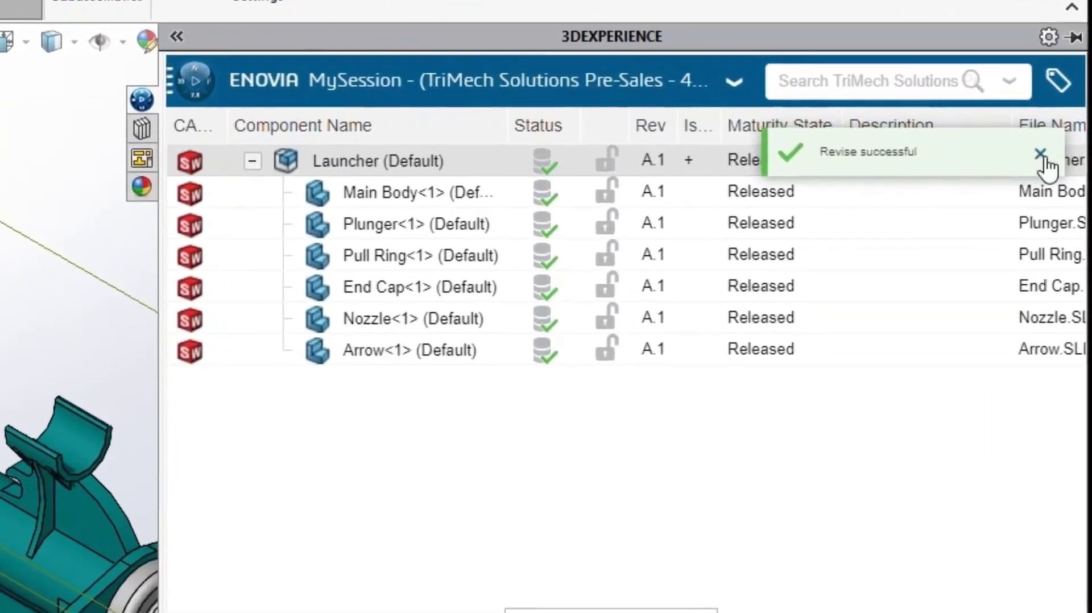
click(1041, 155)
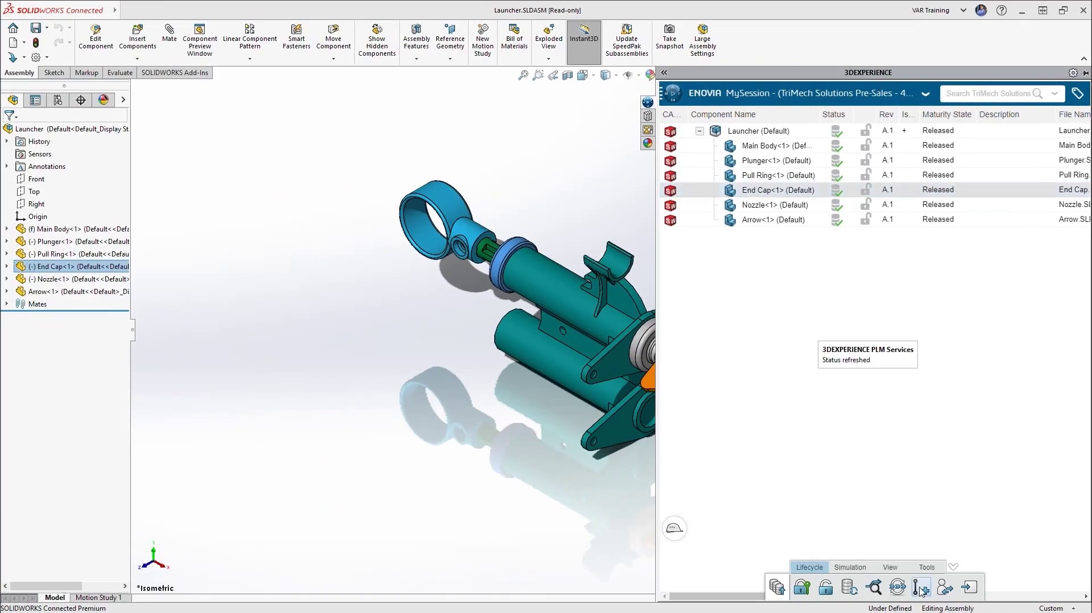
Revise the End Cap part to B.1 with the comment 'Increase Wall Thickness'
click(921, 588)
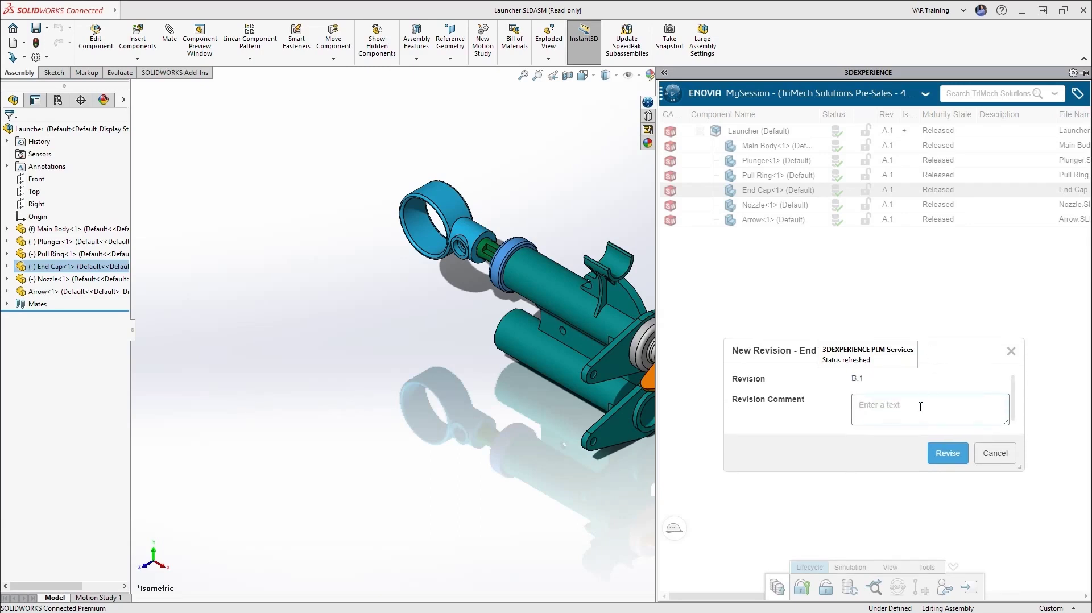
click(920, 406)
text(Increase Wa)
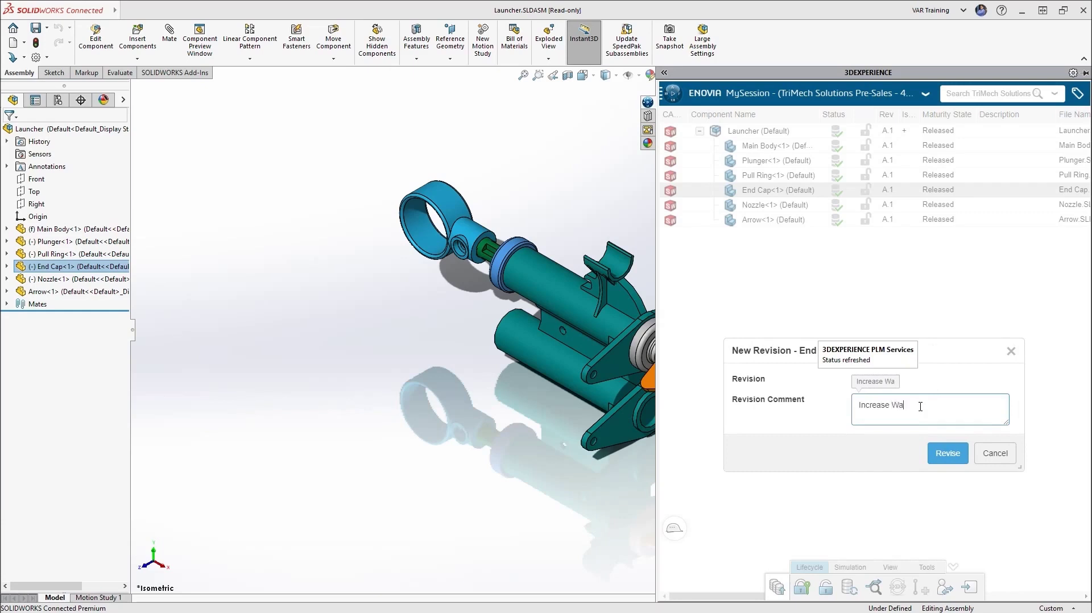
text(ll Thickness)
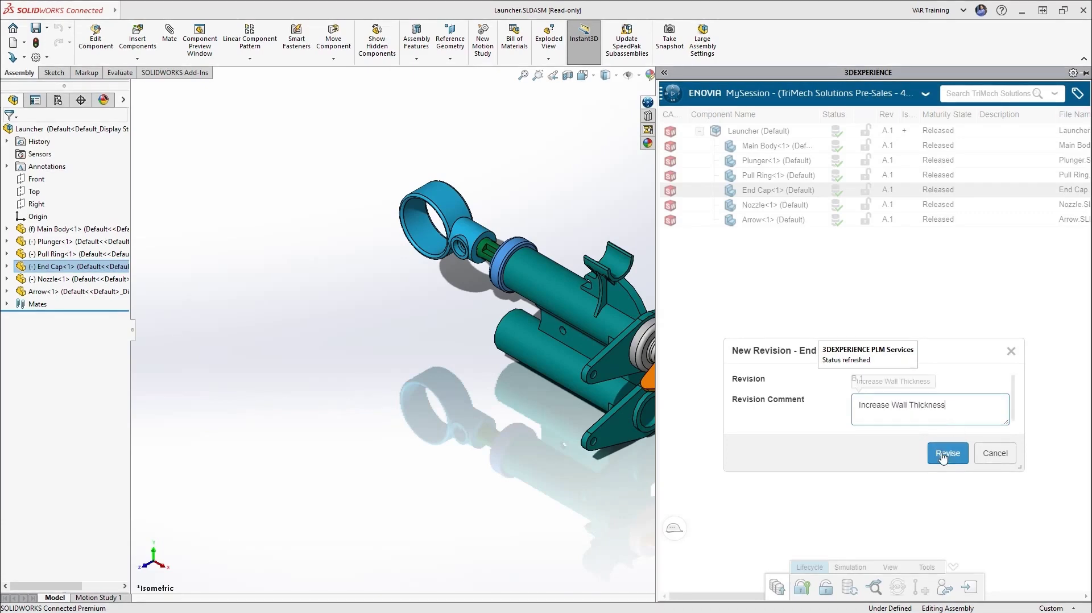
click(944, 453)
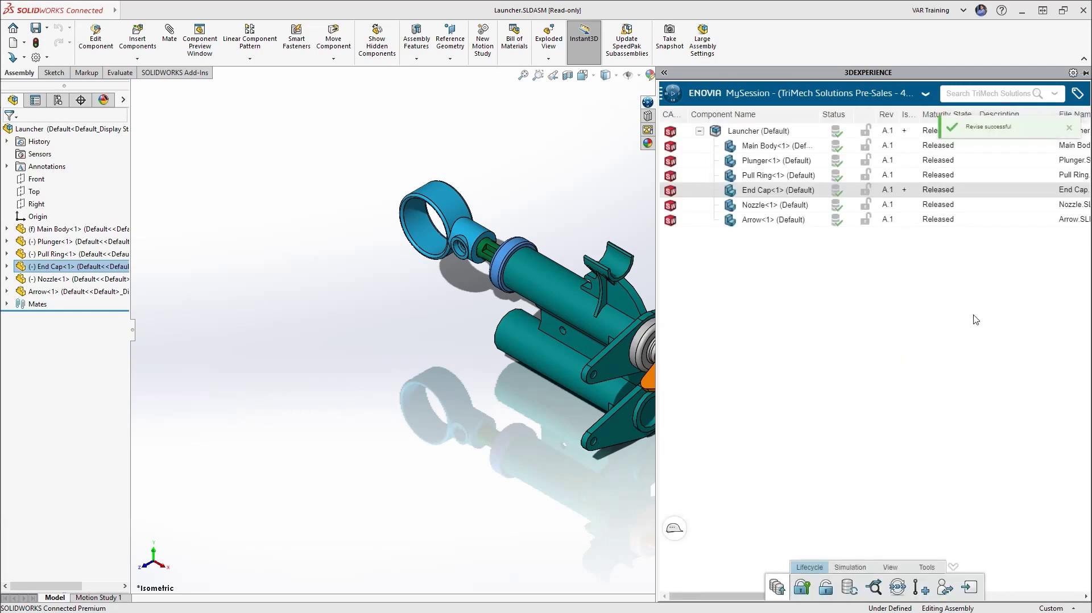
click(773, 305)
Replace the Launcher assembly in session with its B.1 revision
right_click(792, 131)
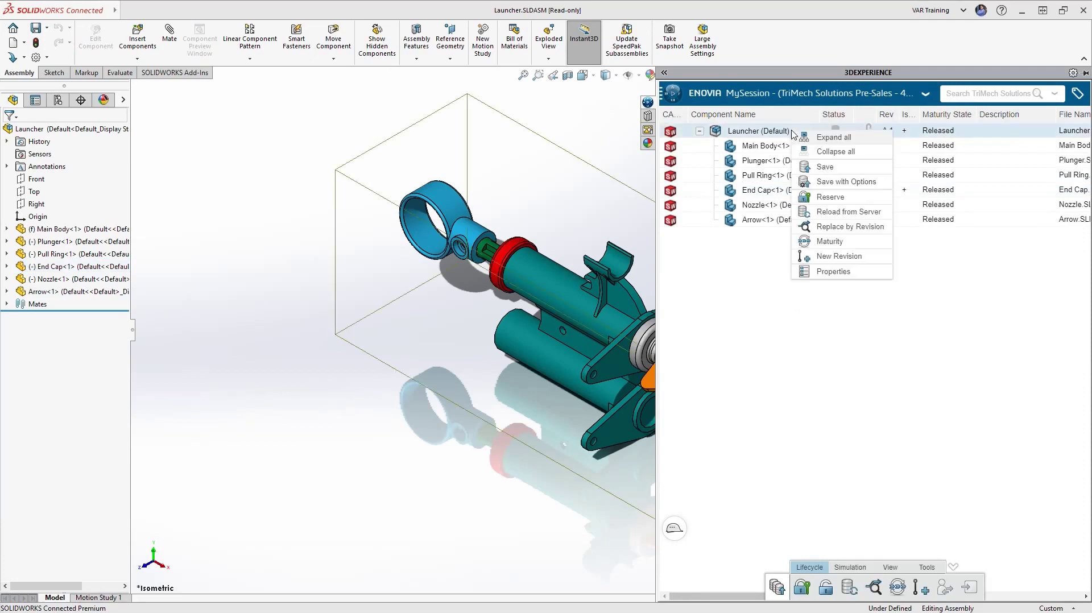
click(850, 226)
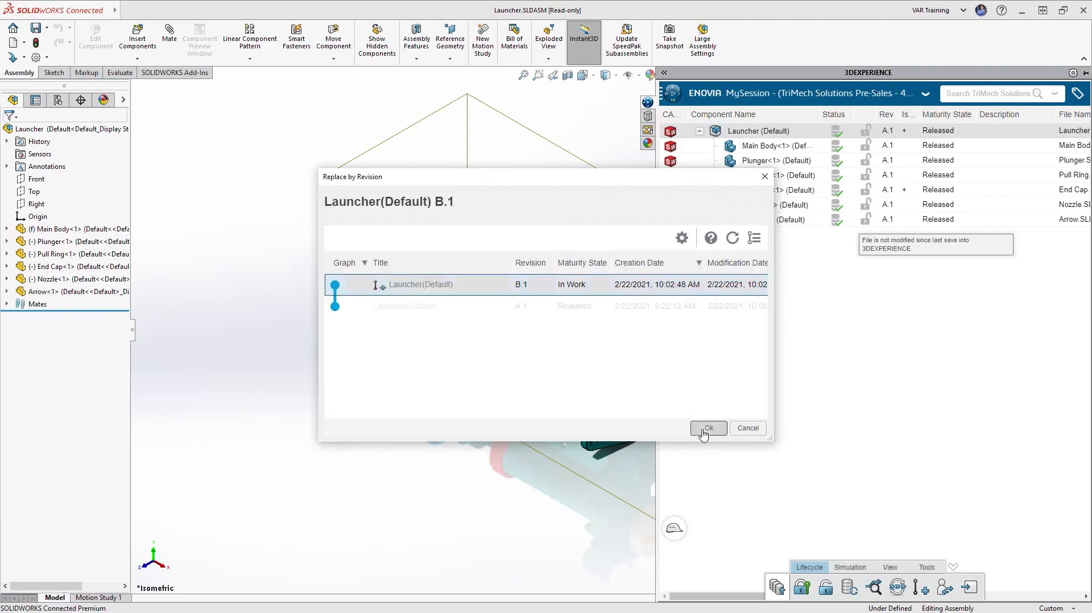
click(708, 428)
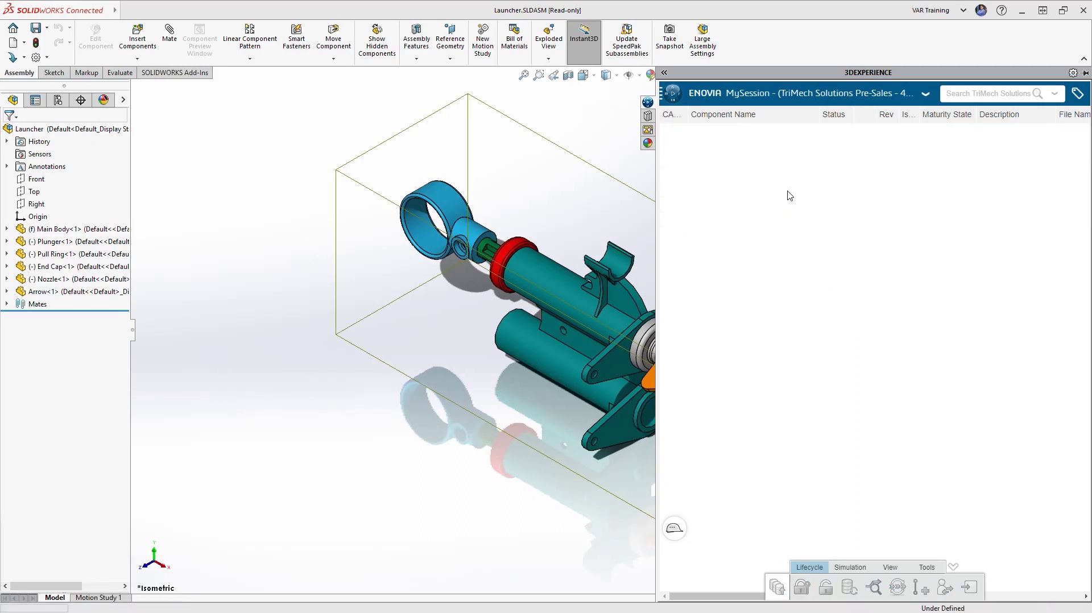
Swap the End Cap component to its B.1 In Work revision
right_click(789, 194)
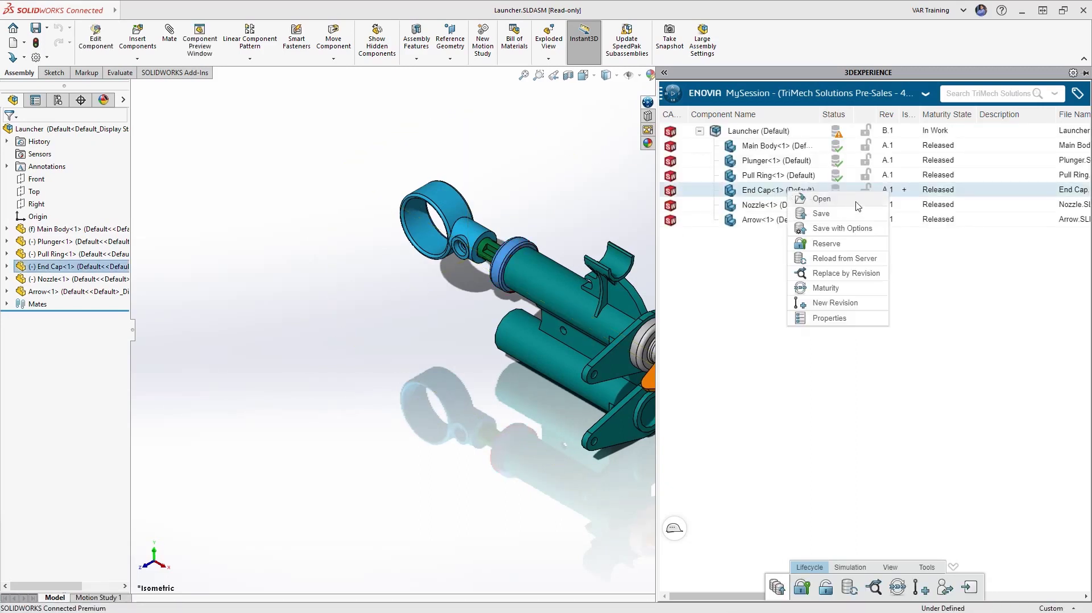
click(857, 274)
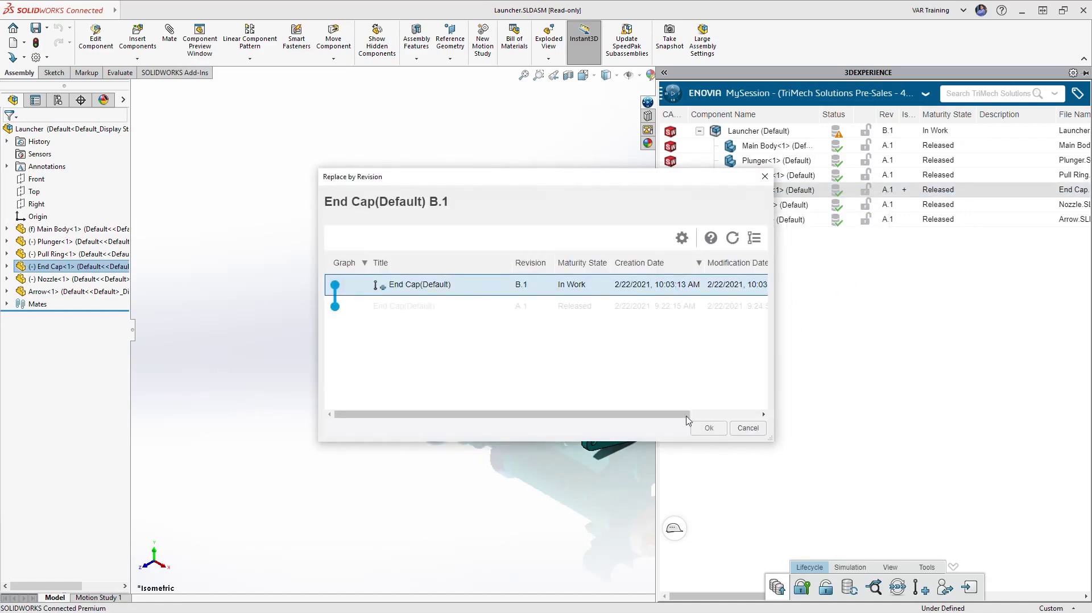
click(707, 429)
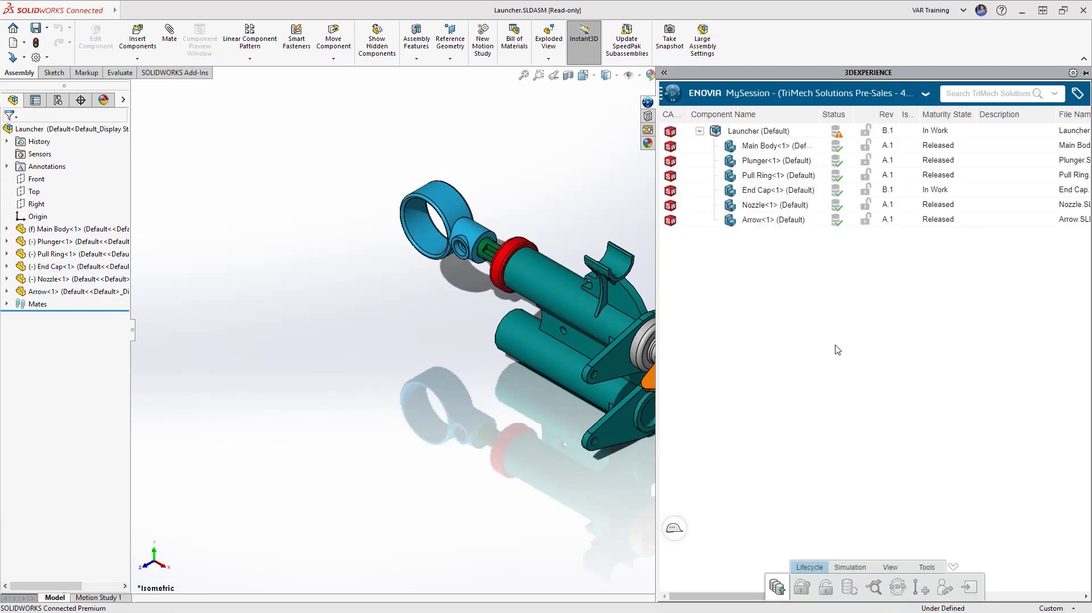
click(773, 131)
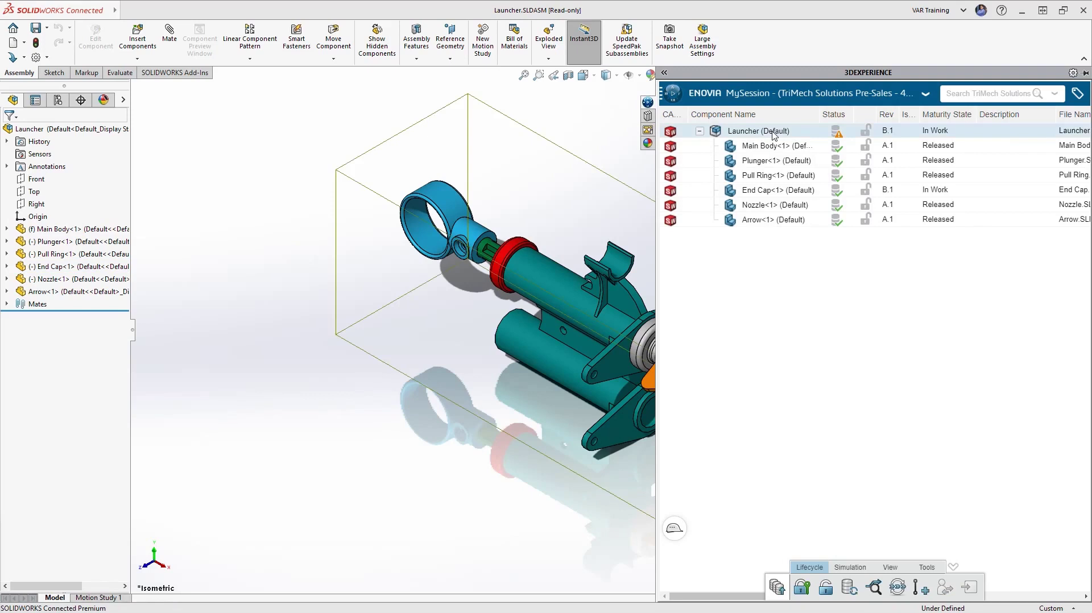
click(785, 194)
right_click(786, 195)
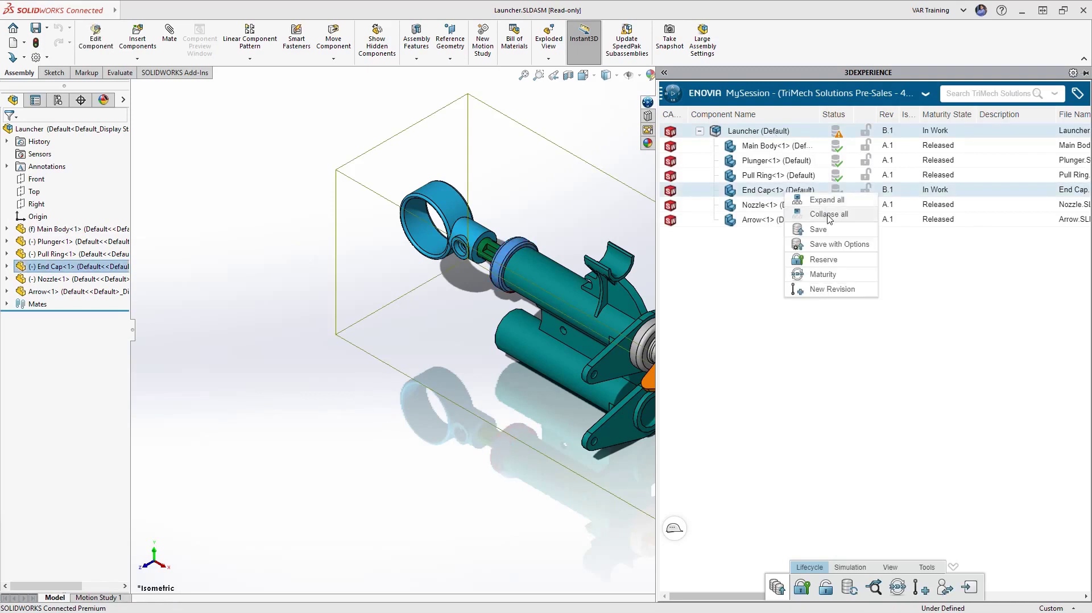
click(856, 278)
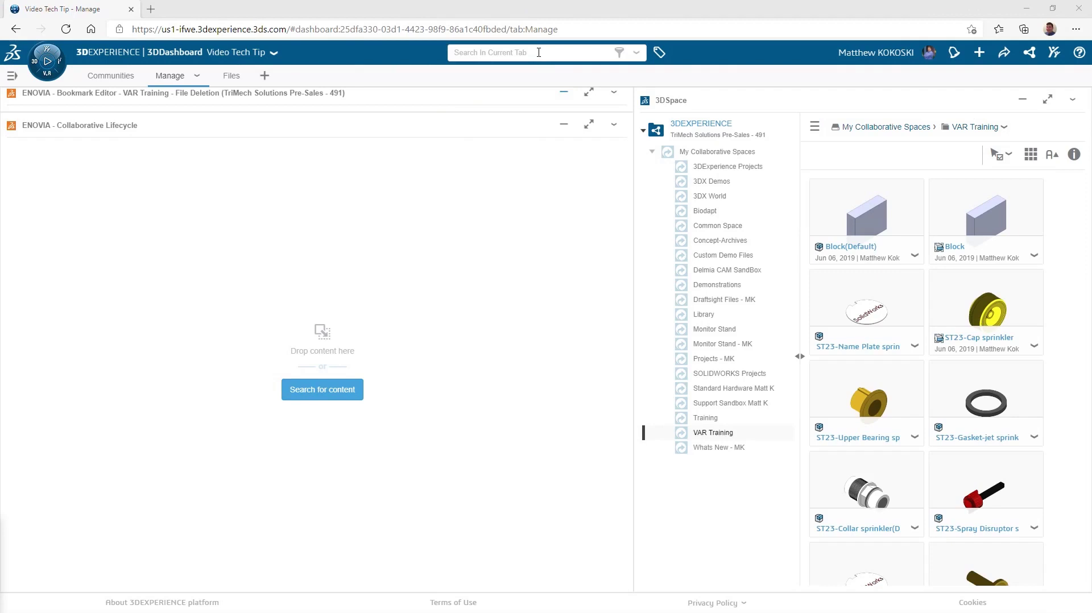
Search 'main' and load Main Body(Default) A.1 into the Collaborative Lifecycle widget
click(538, 52)
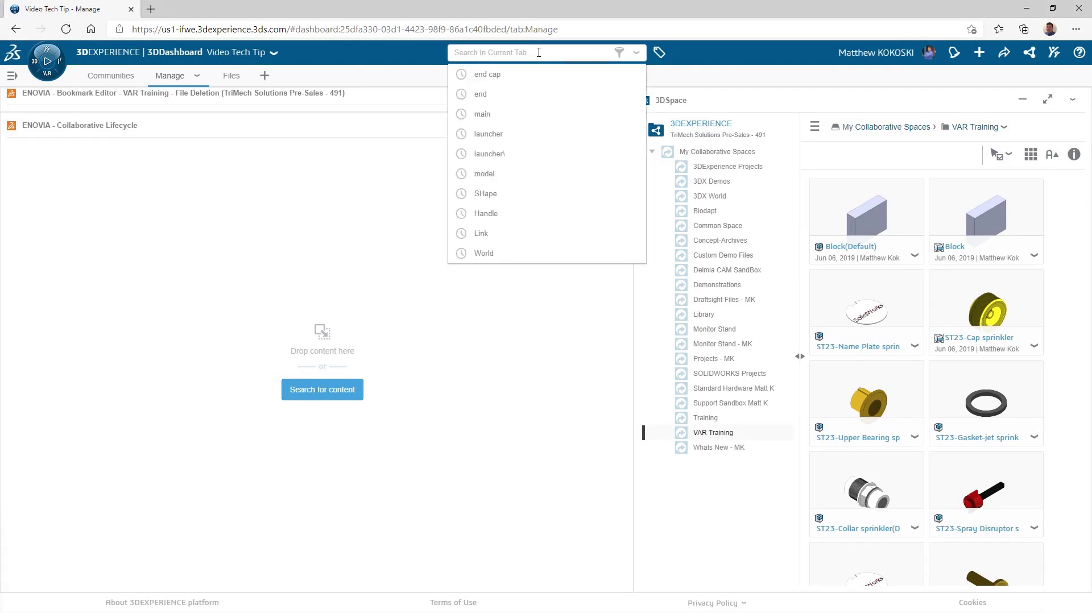
click(512, 115)
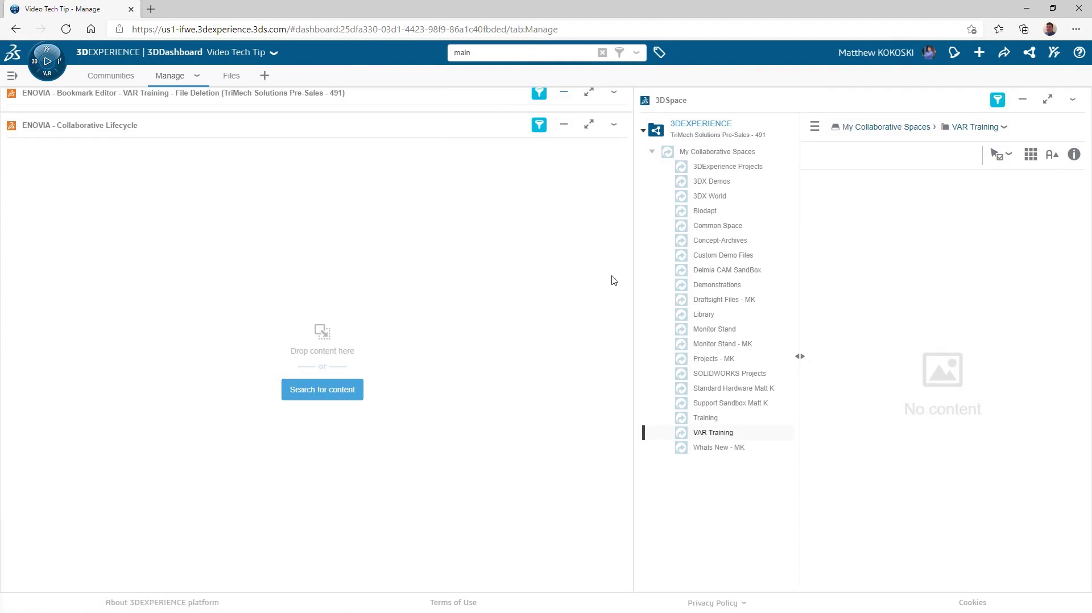
drag(870, 494, 379, 448)
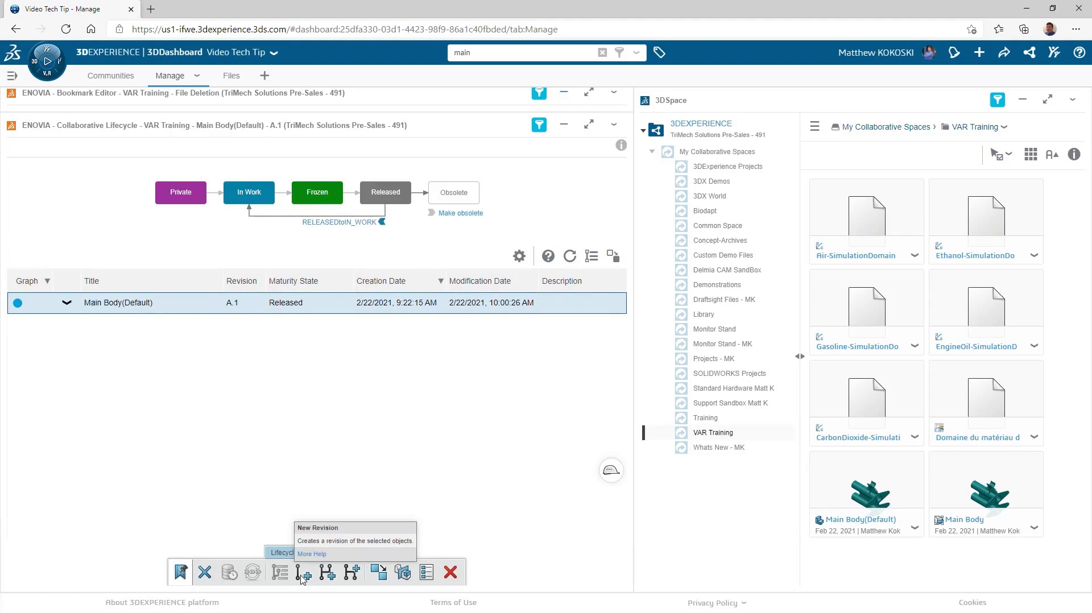
click(302, 576)
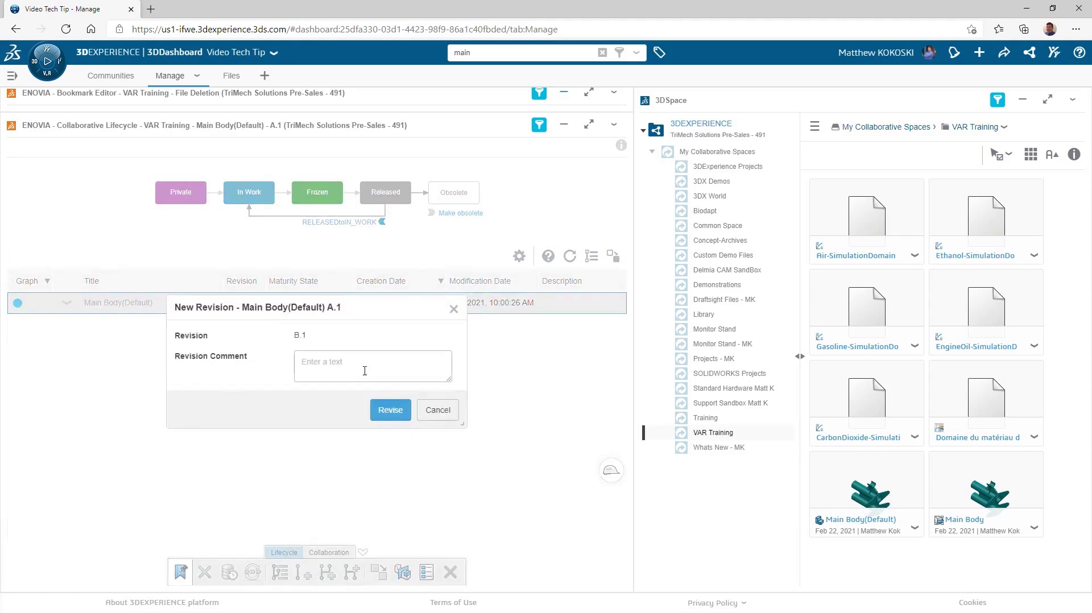
Revise Main Body(Default) to B.1 with the comment 'Increase Wall Thickness'
click(363, 368)
text(Increase Wall)
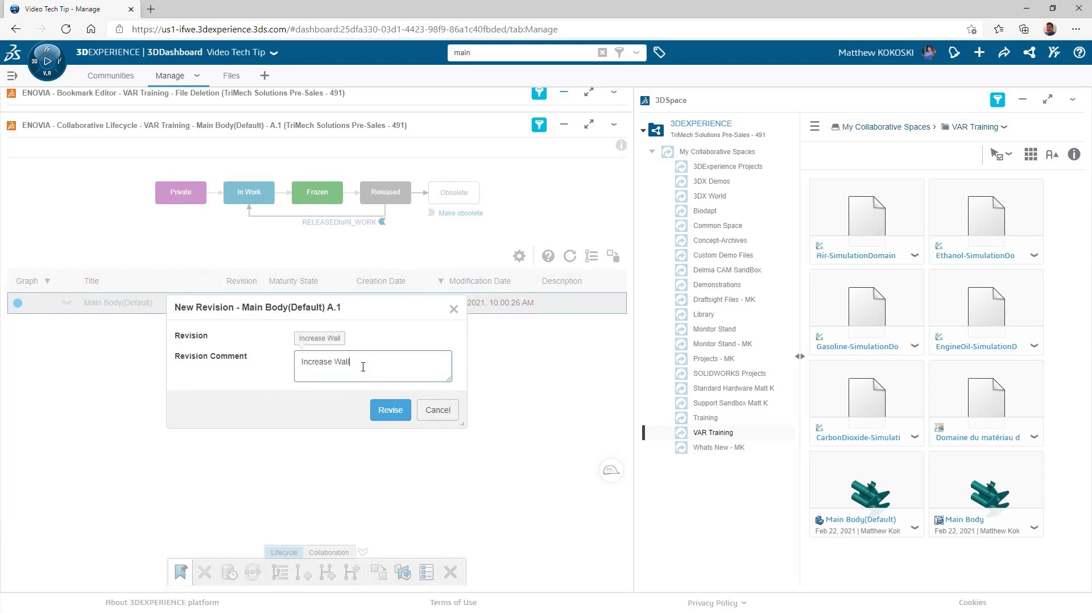
text( Thickness)
click(390, 410)
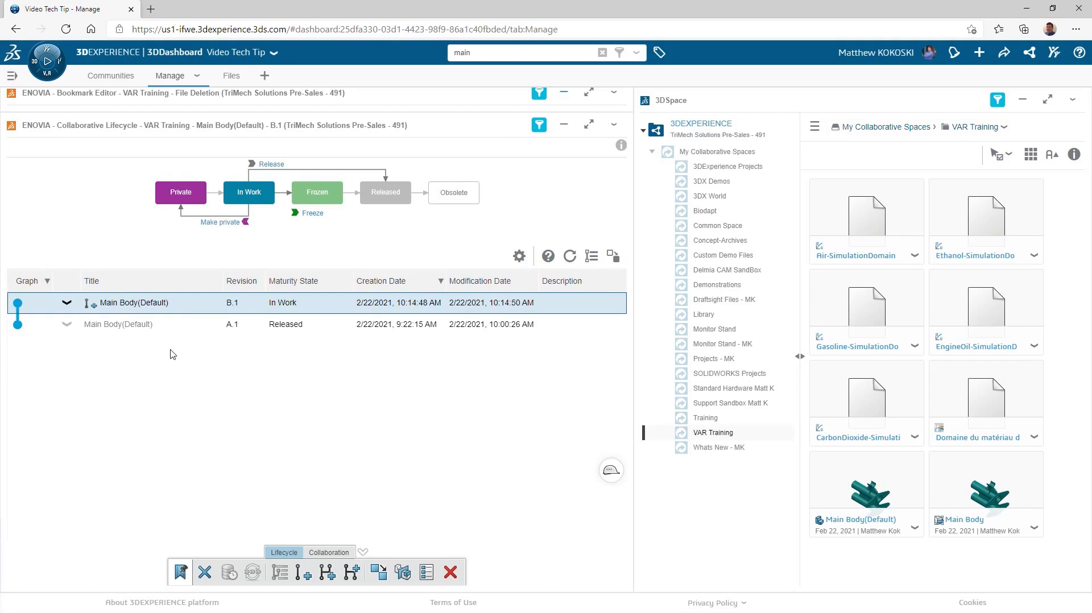
Branch Main Body A.1 as 'Main Body Three Arrows(Default)' commented 'Adding a third launcher'
click(157, 326)
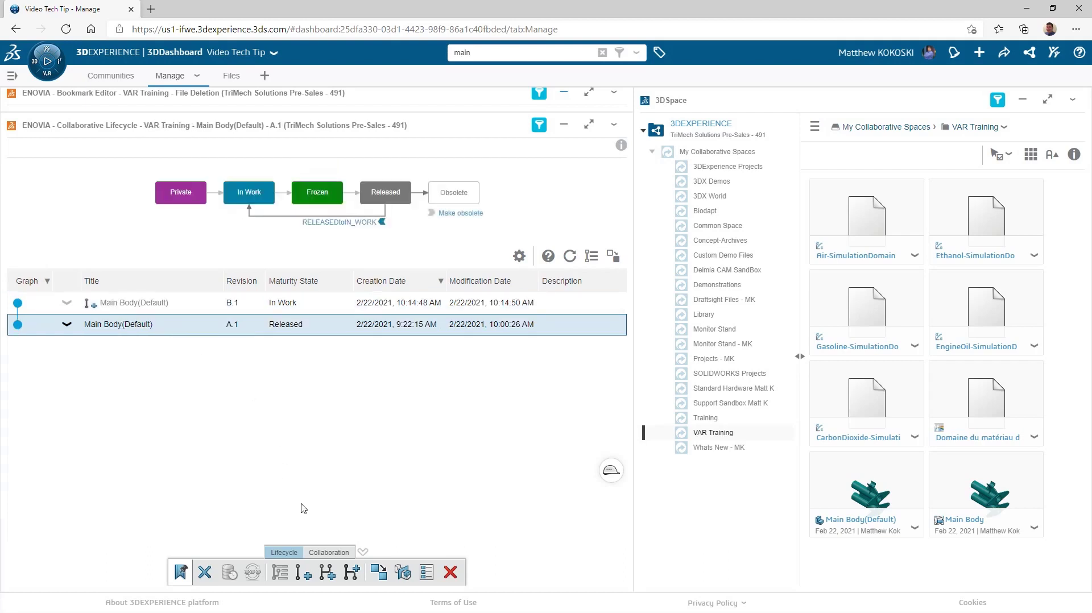
click(325, 572)
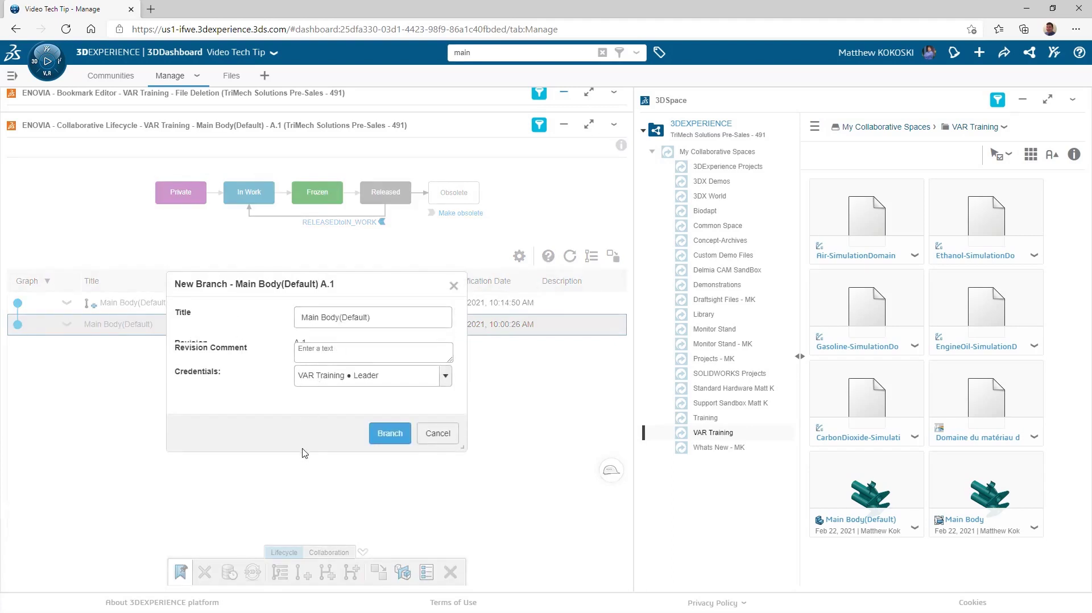
click(389, 314)
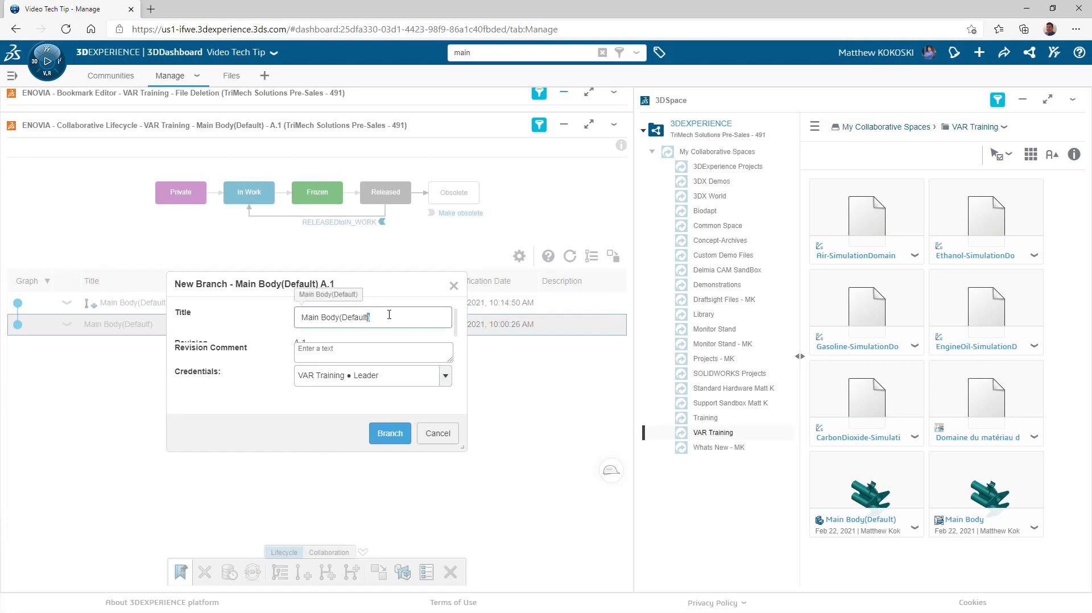
drag(369, 317, 344, 317)
key(BackSpace)
text() Three )
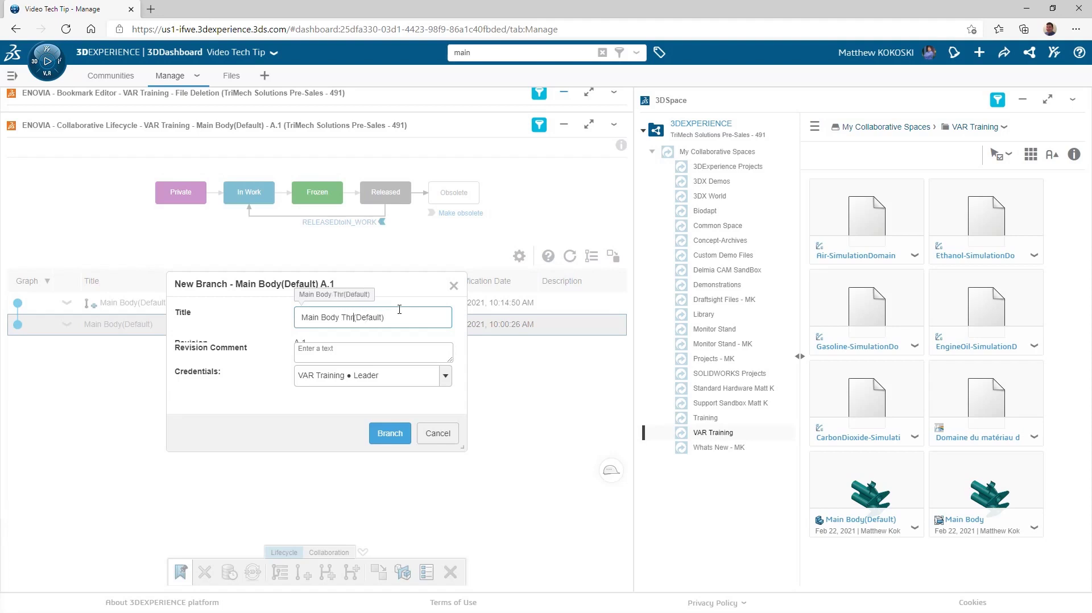
text(Arrows)
click(371, 349)
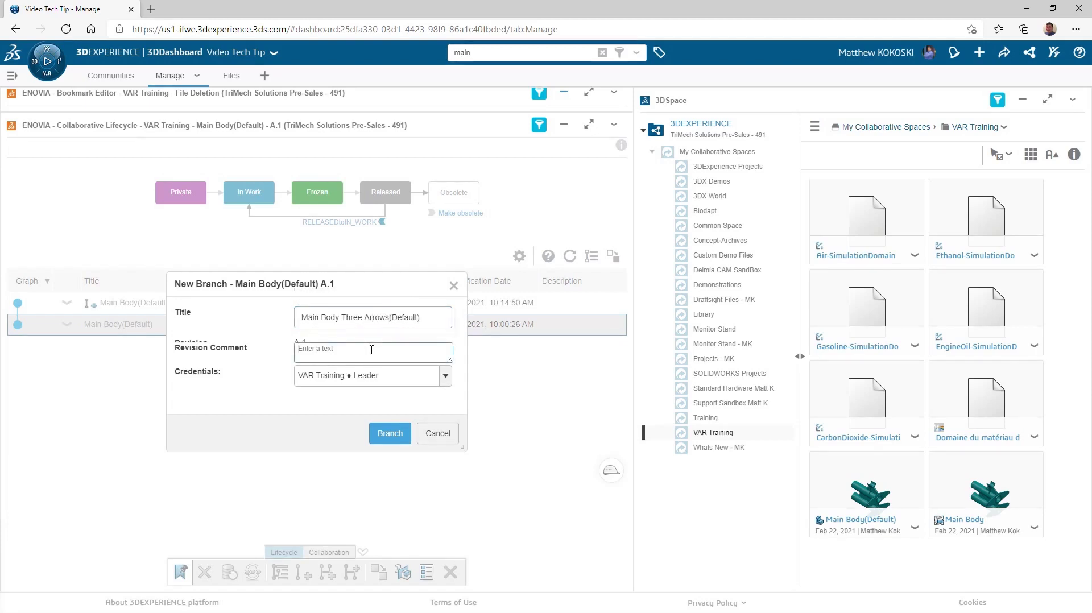
text(Adding a third launcher)
click(390, 433)
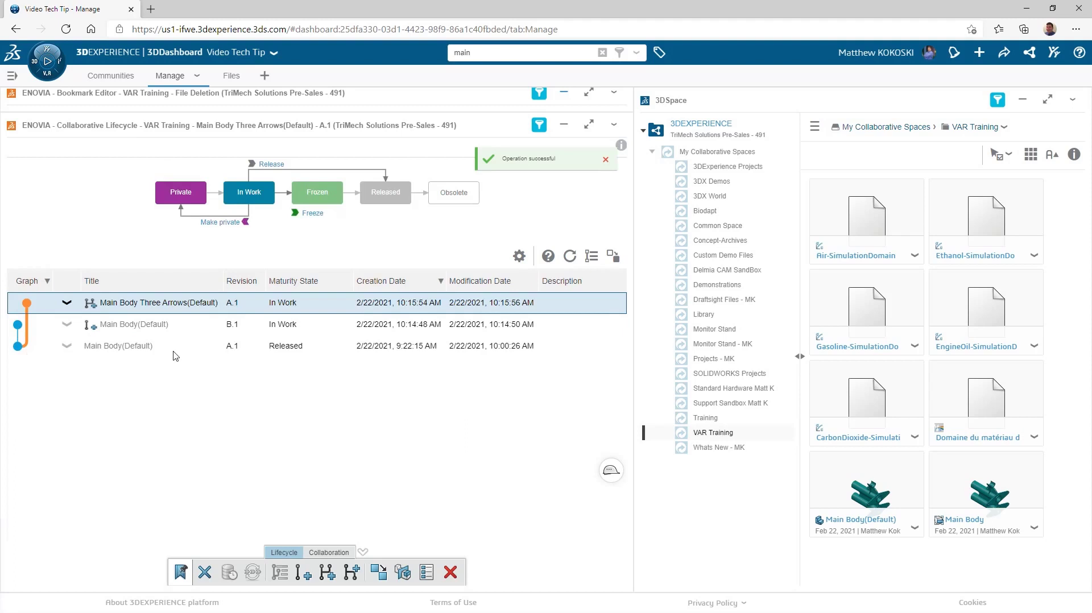
Revise Main Body Three Arrows(Default) to B.1, then review the original Main Body revisions
right_click(188, 308)
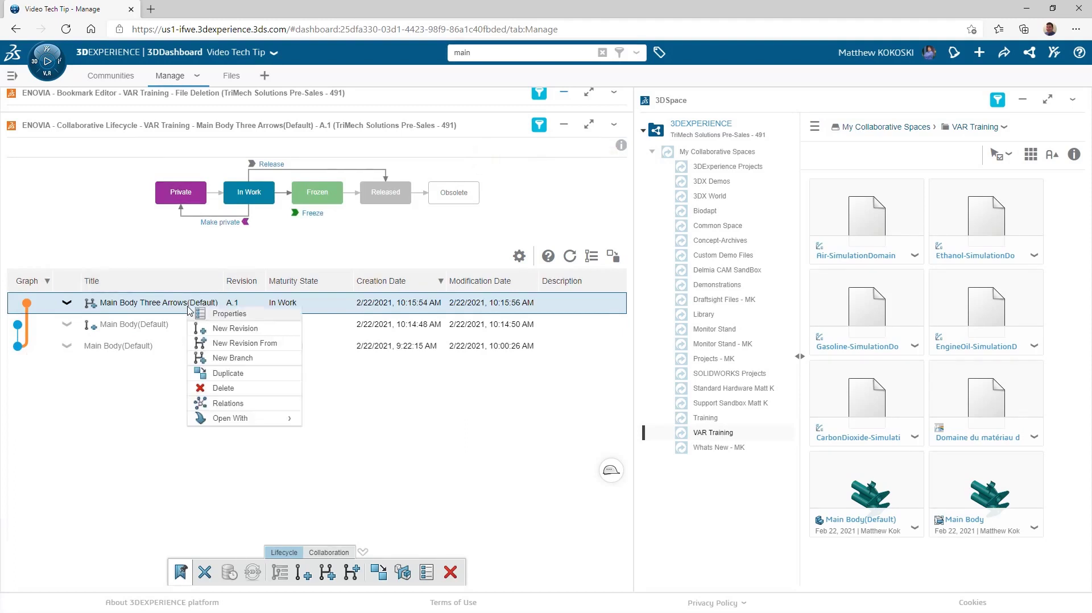
click(235, 329)
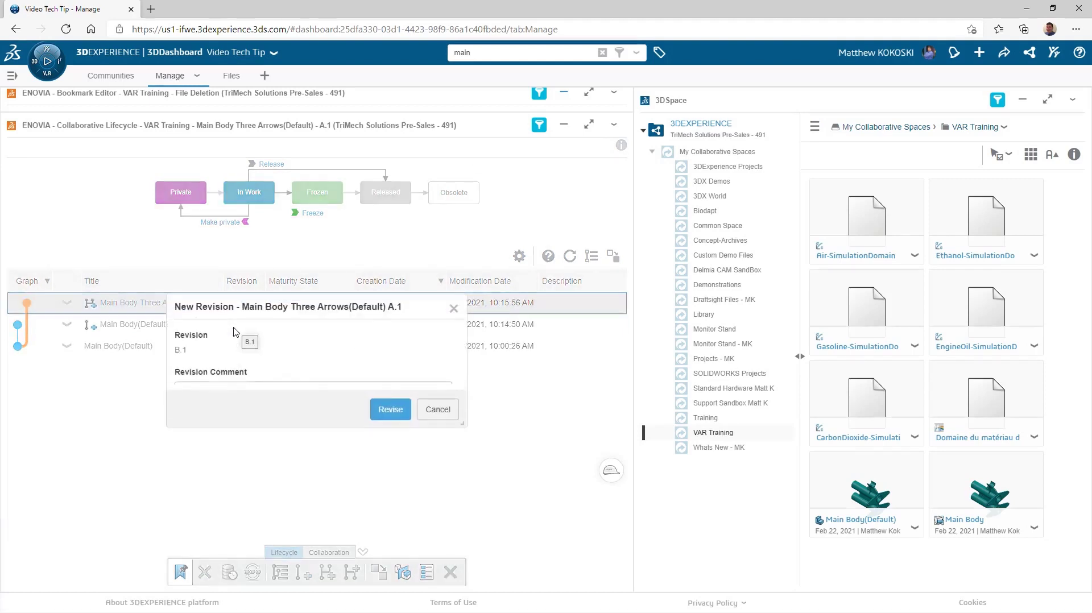
click(391, 412)
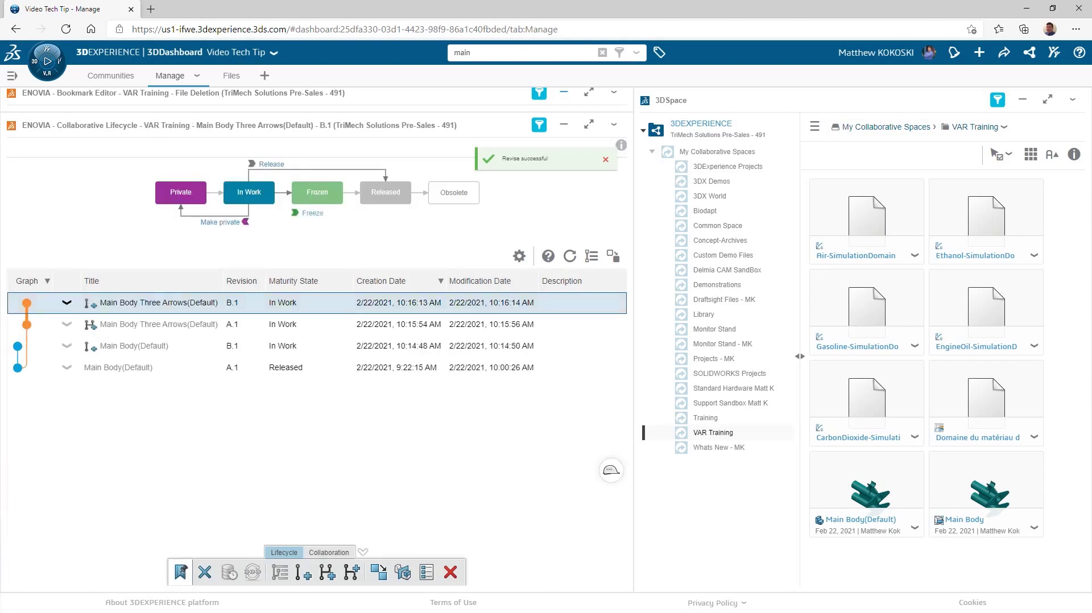
click(166, 348)
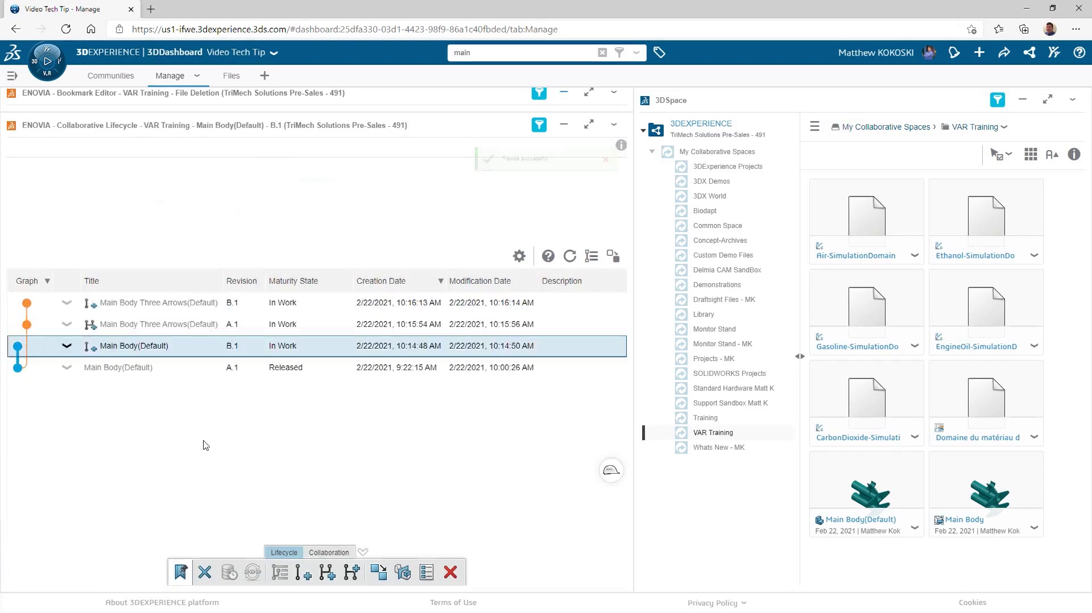
click(128, 371)
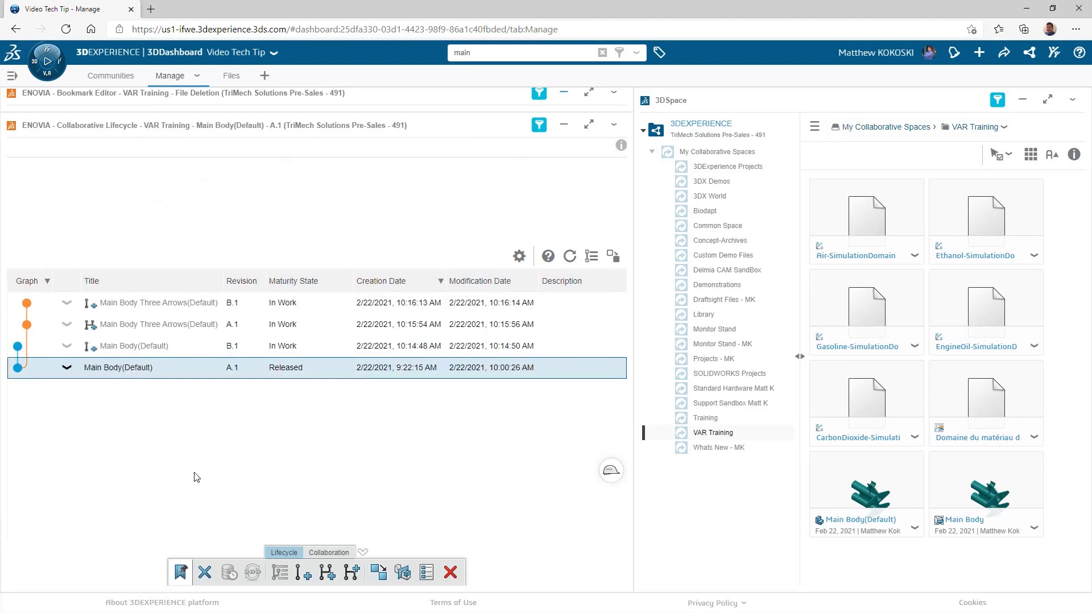